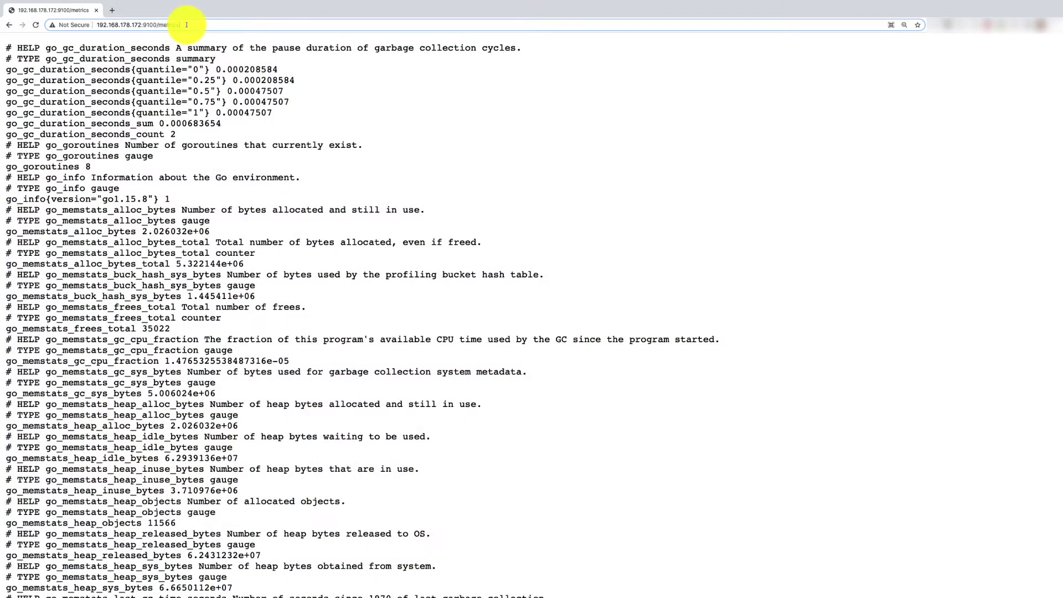
- Scroll through the metrics exposed on the node_exporter metrics page
left_click_drag(187, 24, 42, 17)
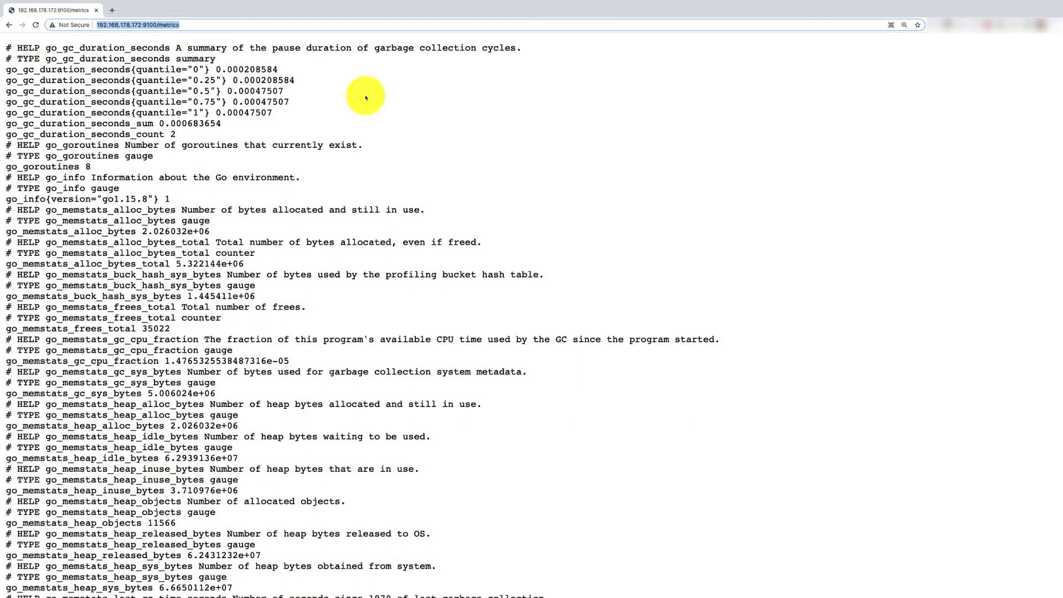
left_click(797, 145)
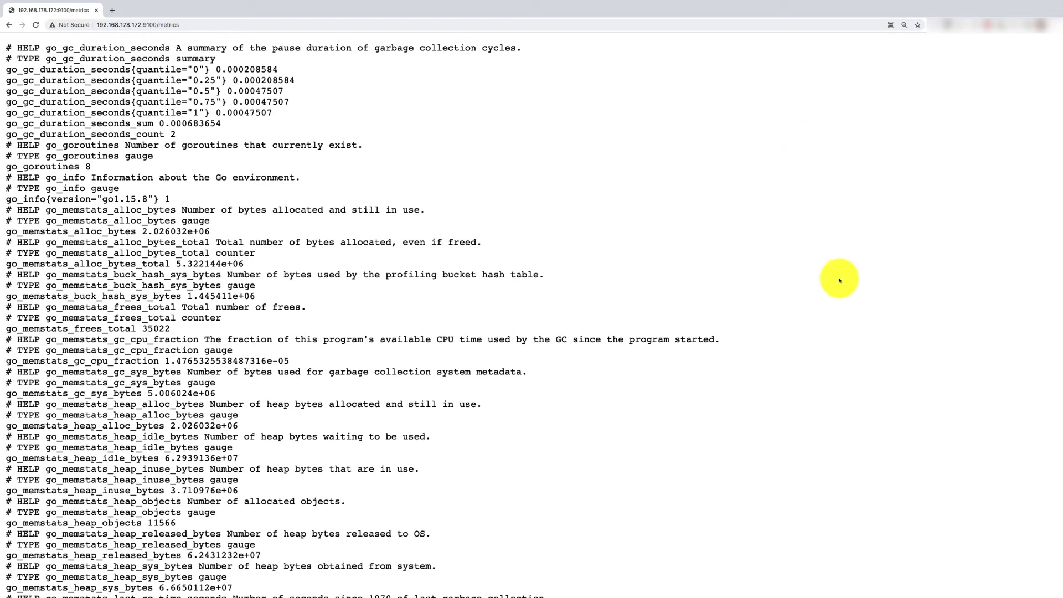
scroll(839, 281, "down", 10)
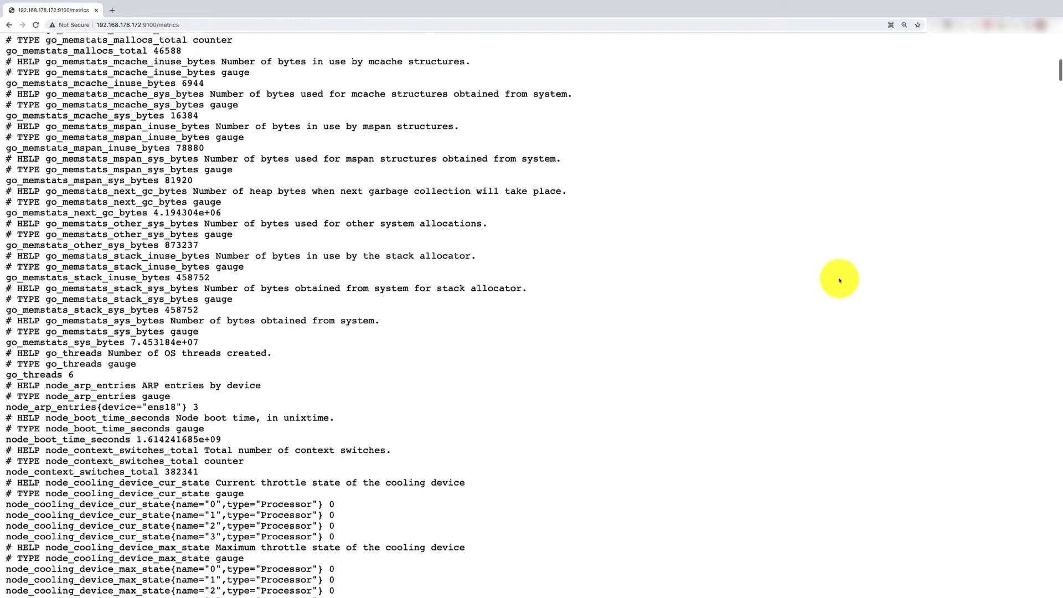
scroll(839, 280, "down", 4)
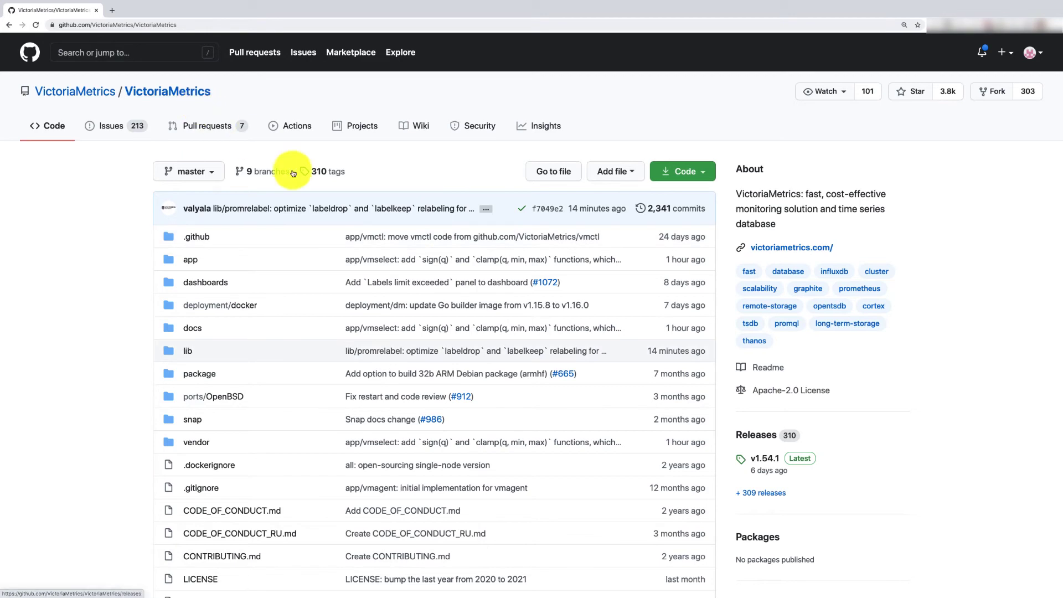
- Copy the vmutils-amd64-v1.54.1.tar.gz download link from the v1.54.1 release assets
left_click(758, 500)
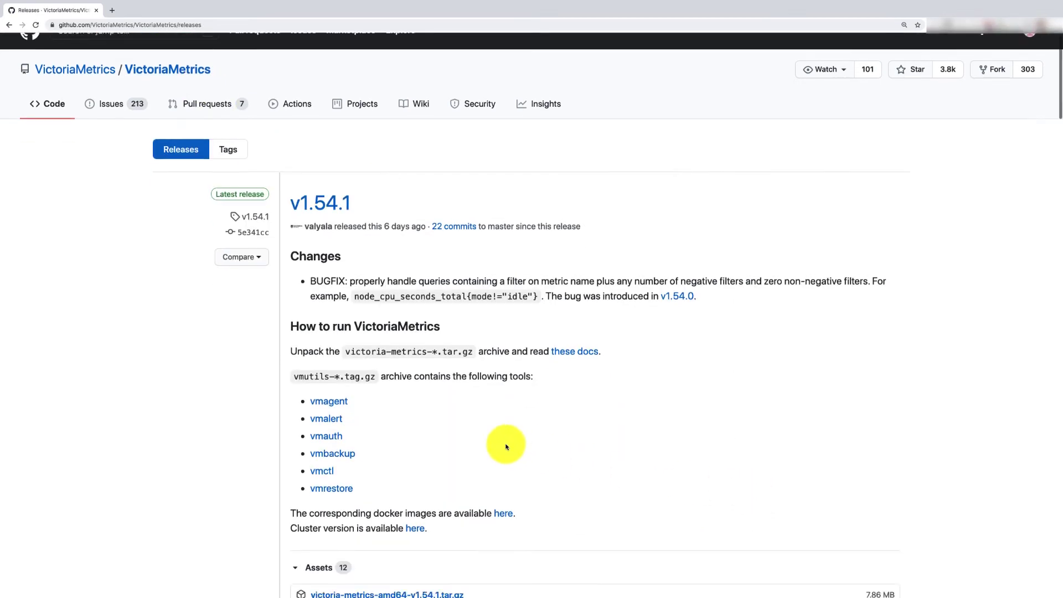
scroll(506, 446, "down", 5)
scroll(506, 447, "down", 1)
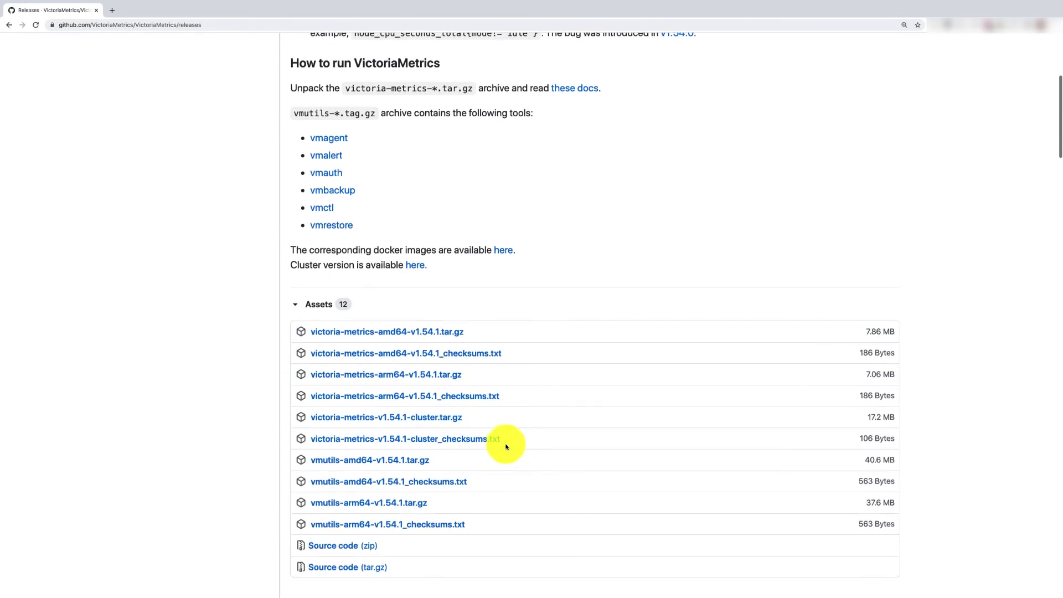
left_click_drag(463, 459, 311, 460)
right_click(311, 459)
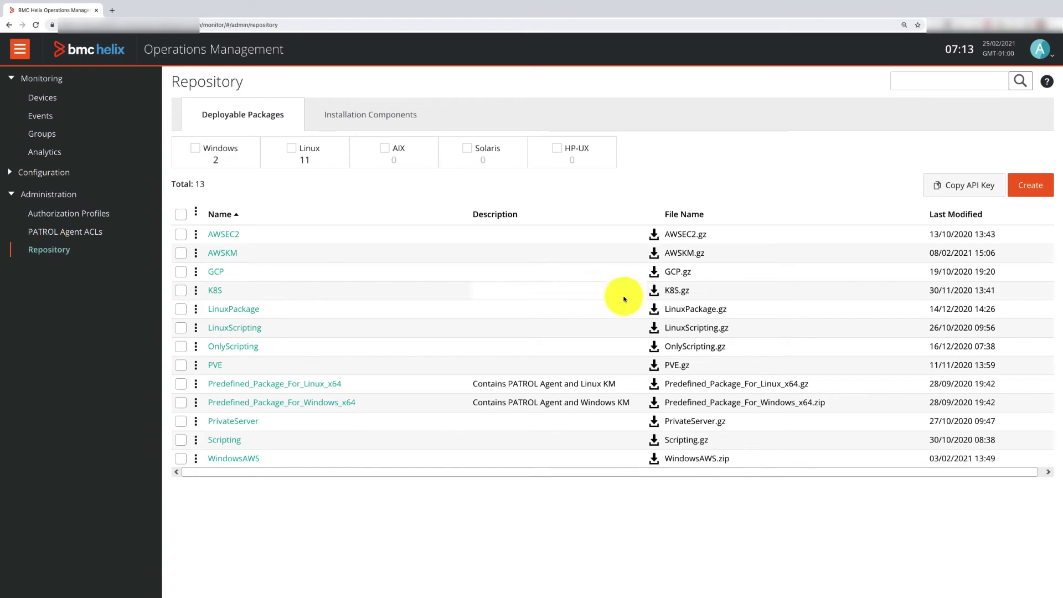
- Copy the account's API key from the Administration > Repository page
left_click(958, 191)
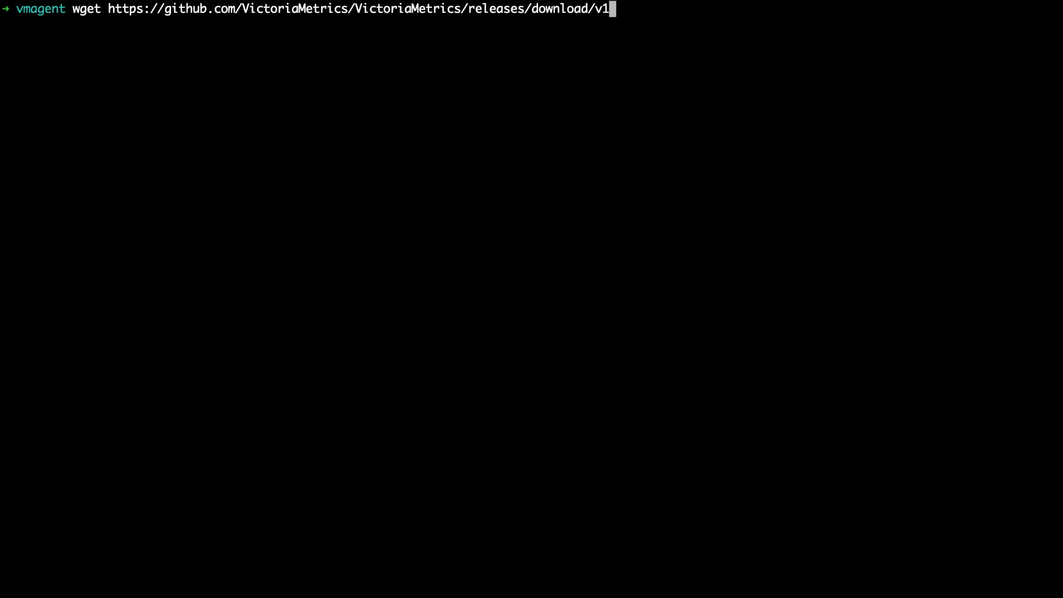
- Download the vmutils-amd64-v1.54.1 tarball with wget and extract it with tar
type(".tar.gz")
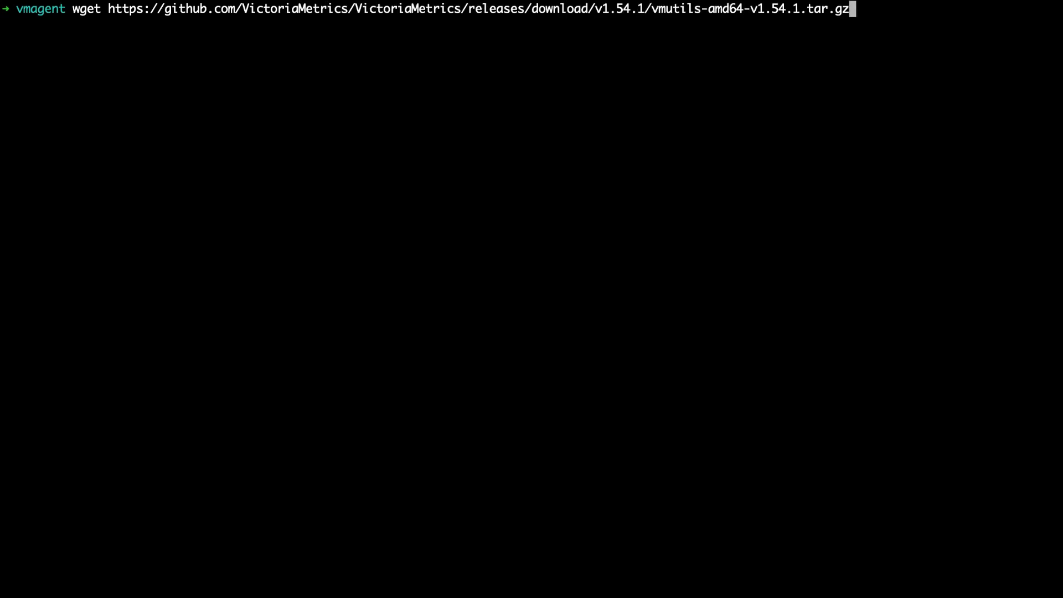
key("Return")
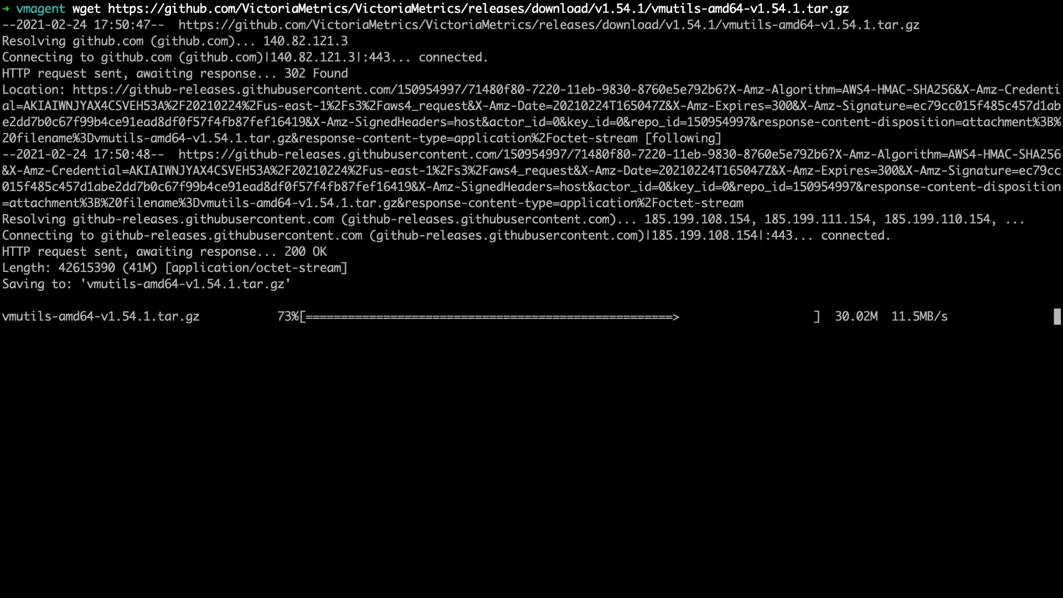
type("tar xvf vmutils-amd64-v1.54.1.t")
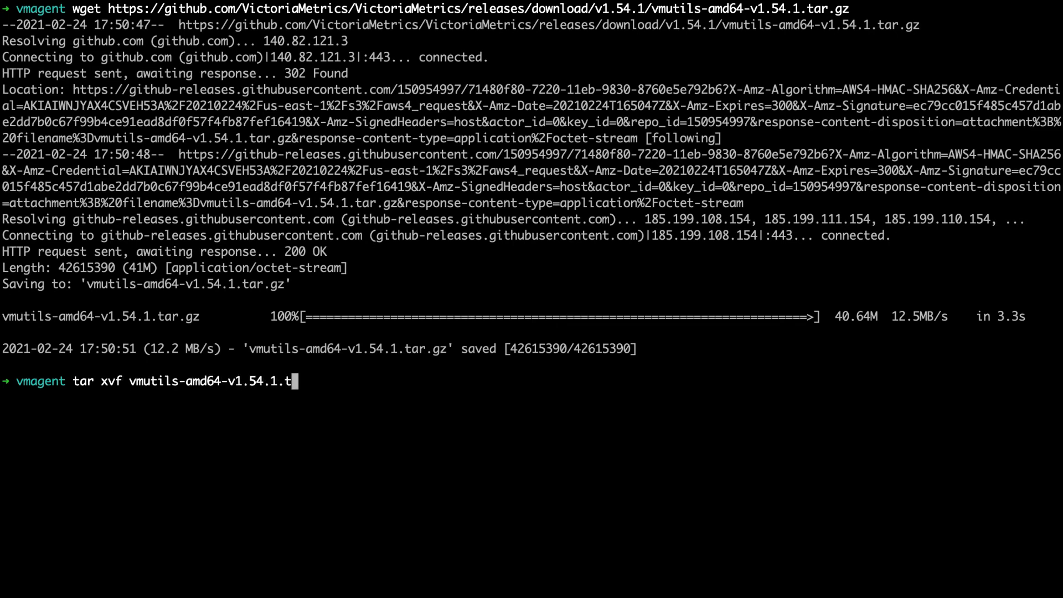
key("Tab")
key("Return")
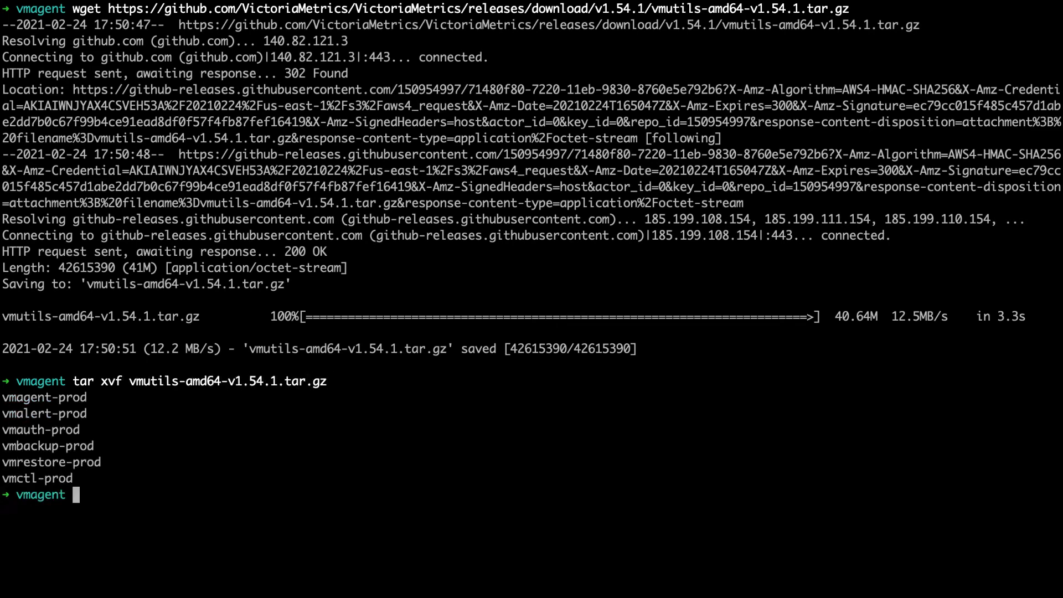
- List the folder contents and print prometheus.yml showing the node_exporter scrape job
type("ls -la")
key("Return")
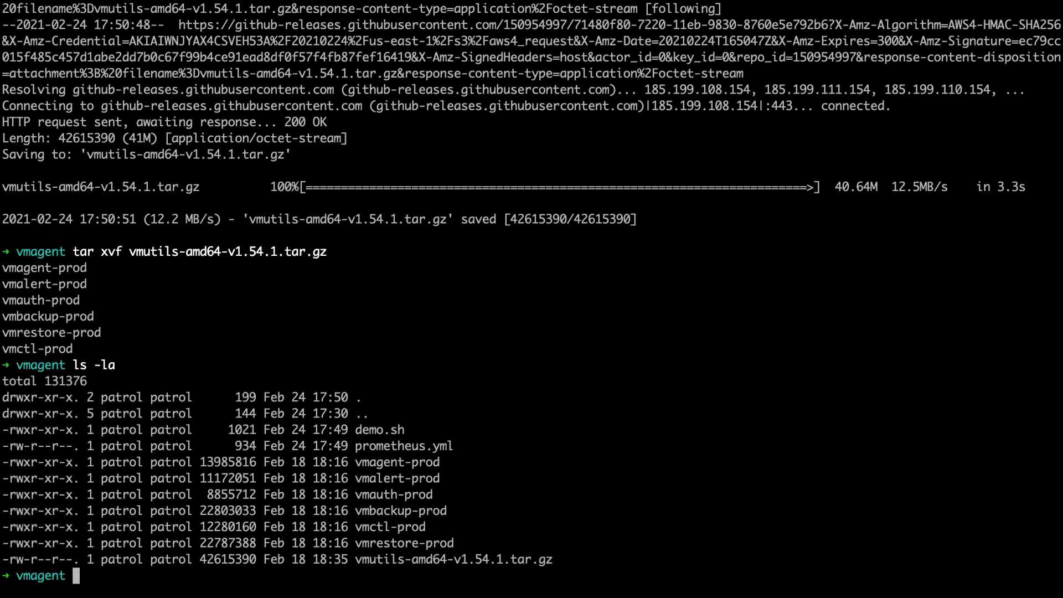
type("cat prometheus.yml")
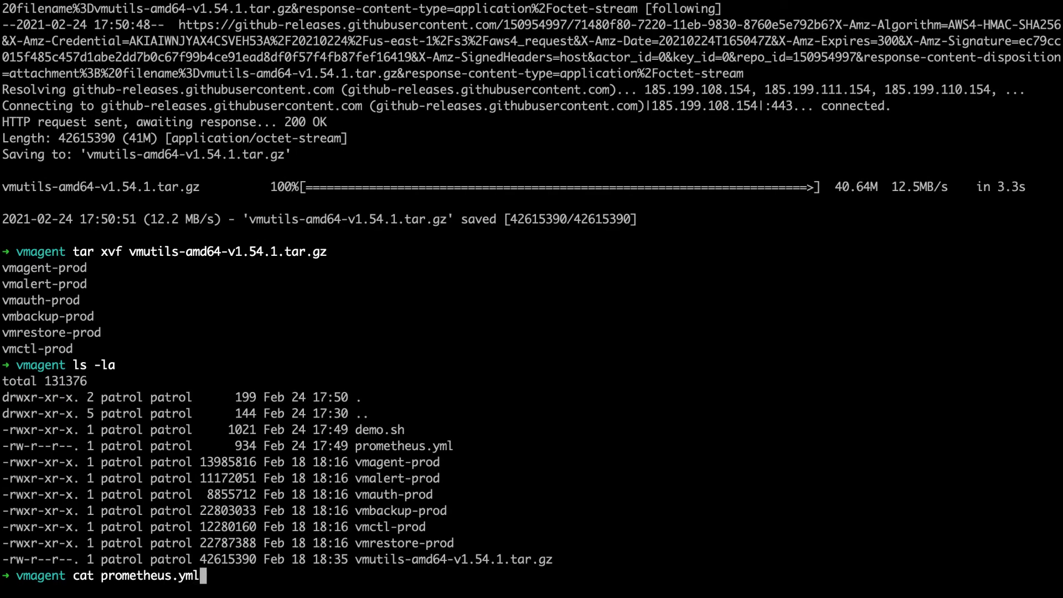
key("Return")
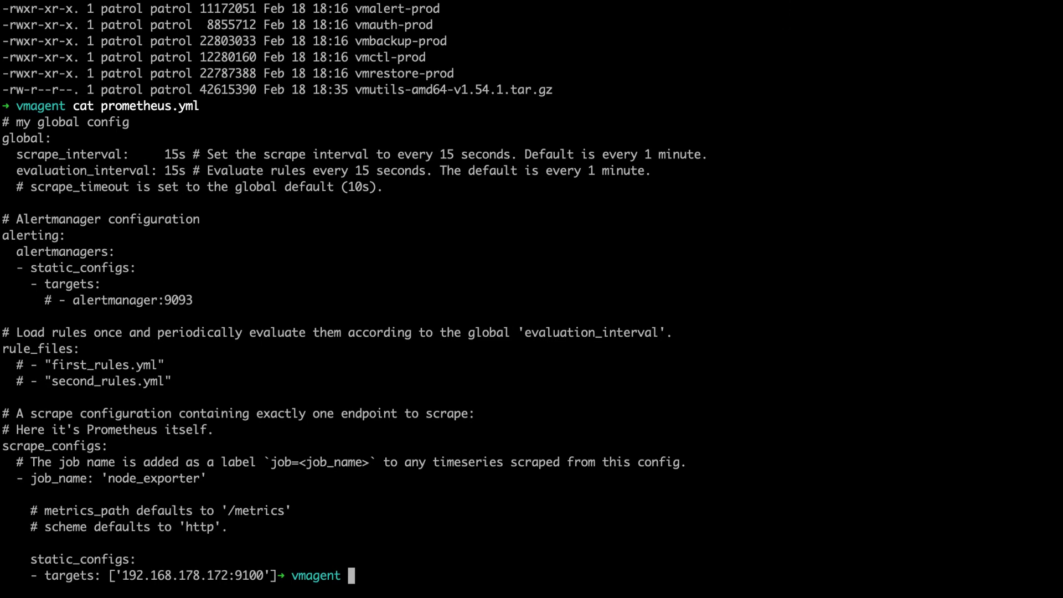
key("Return")
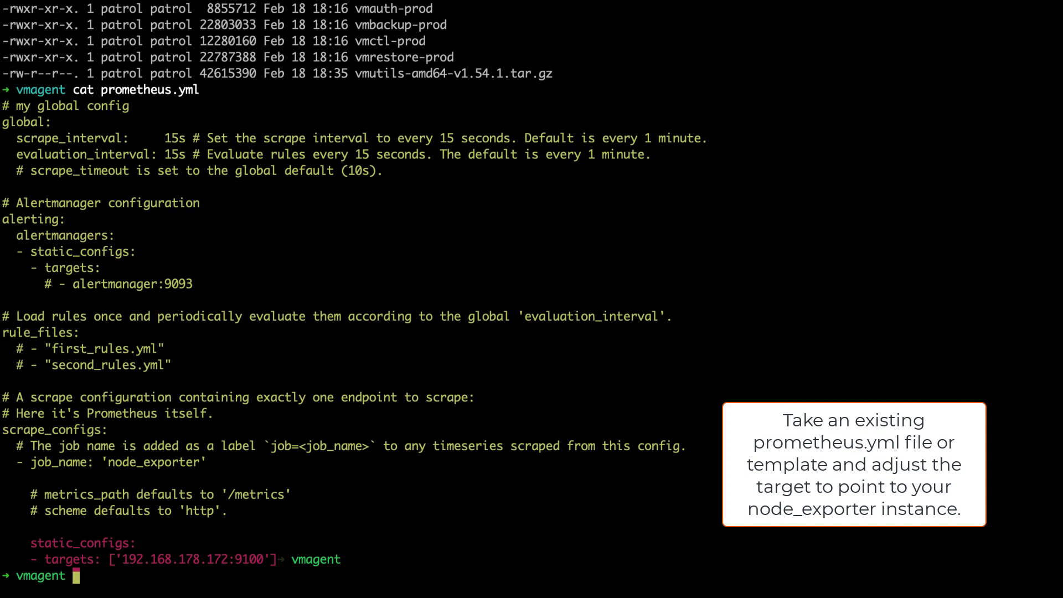
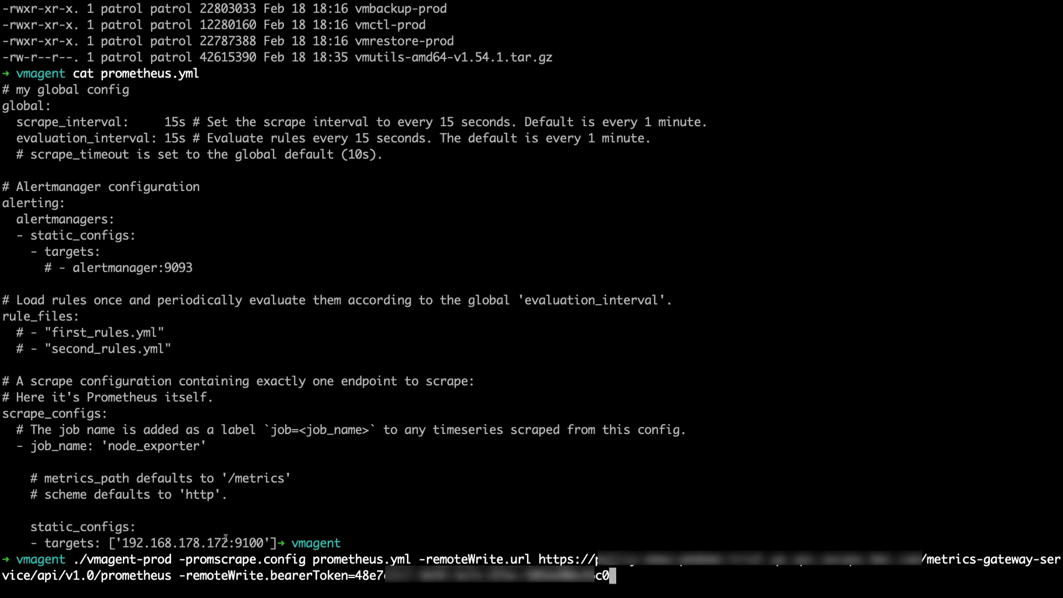
- Start vmagent-prod with prometheus.yml, the metrics gateway remote-write URL and bearer token
left_click_drag(313, 559, 411, 560)
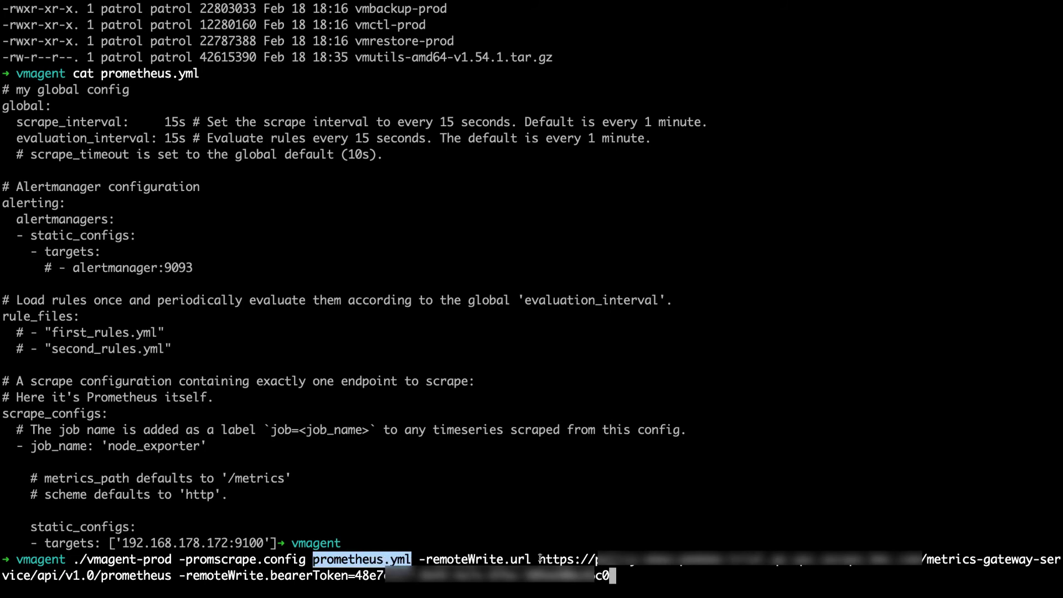
left_click_drag(540, 558, 175, 580)
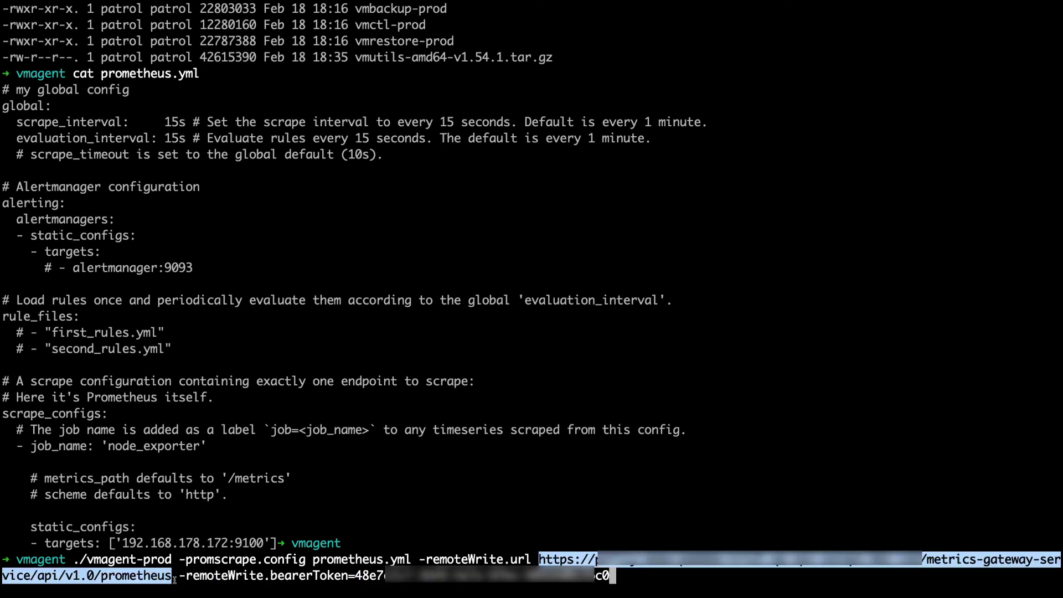
left_click_drag(355, 577, 655, 577)
left_click(656, 577)
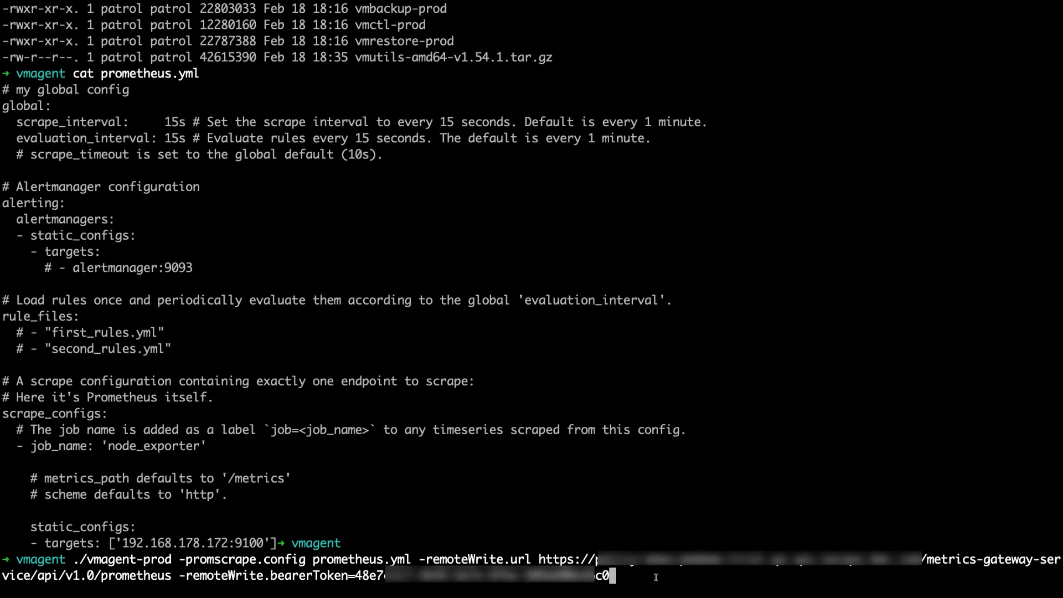
key("Return")
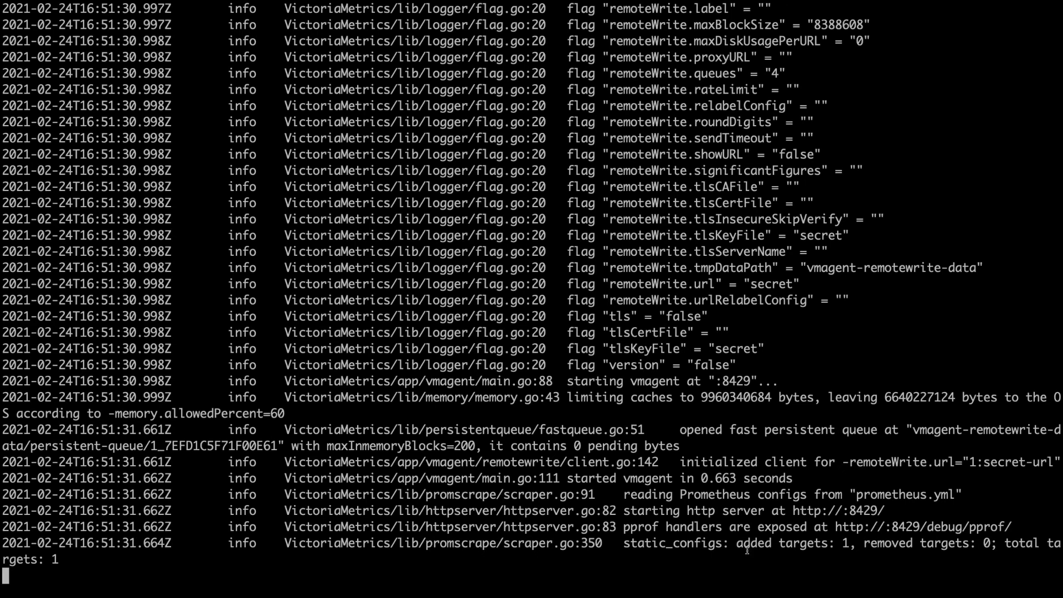
left_click_drag(737, 544, 856, 544)
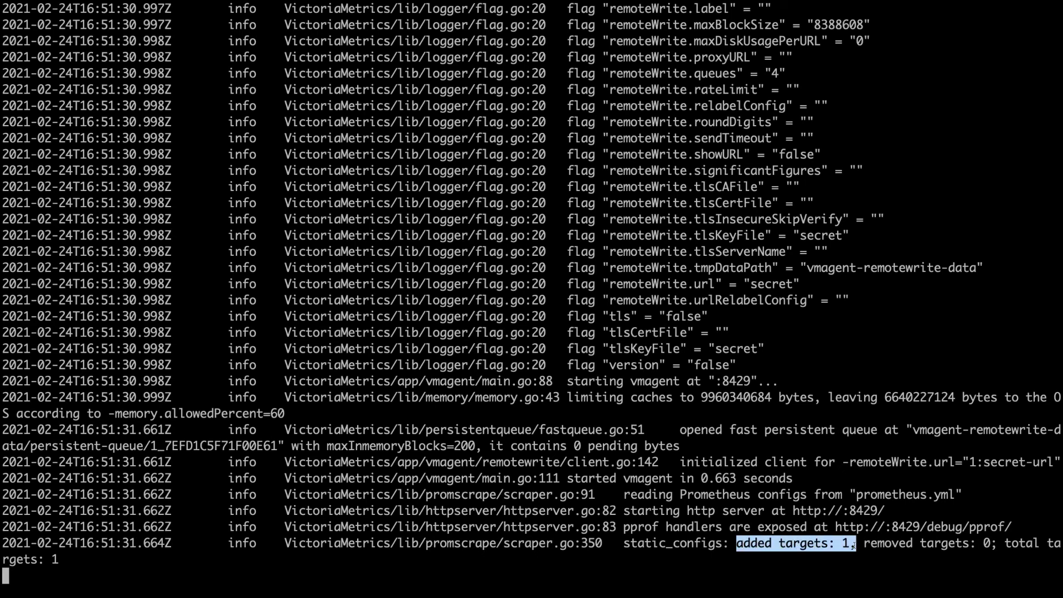
left_click(850, 558)
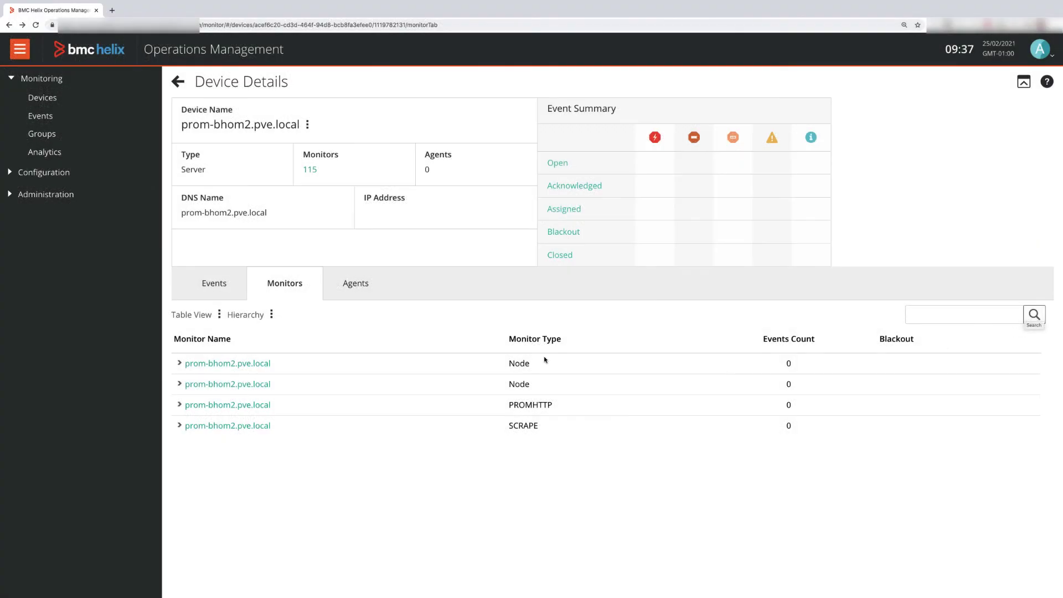
- Expand the second Node monitor and open the CPU|2|user monitor details chart
left_click(178, 385)
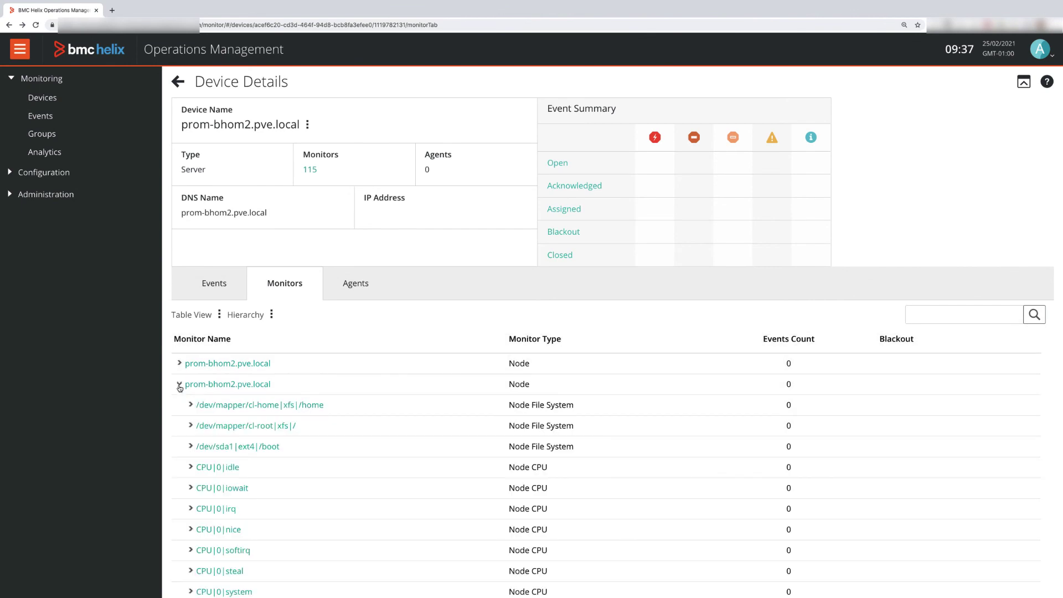
scroll(267, 461, "down", 8)
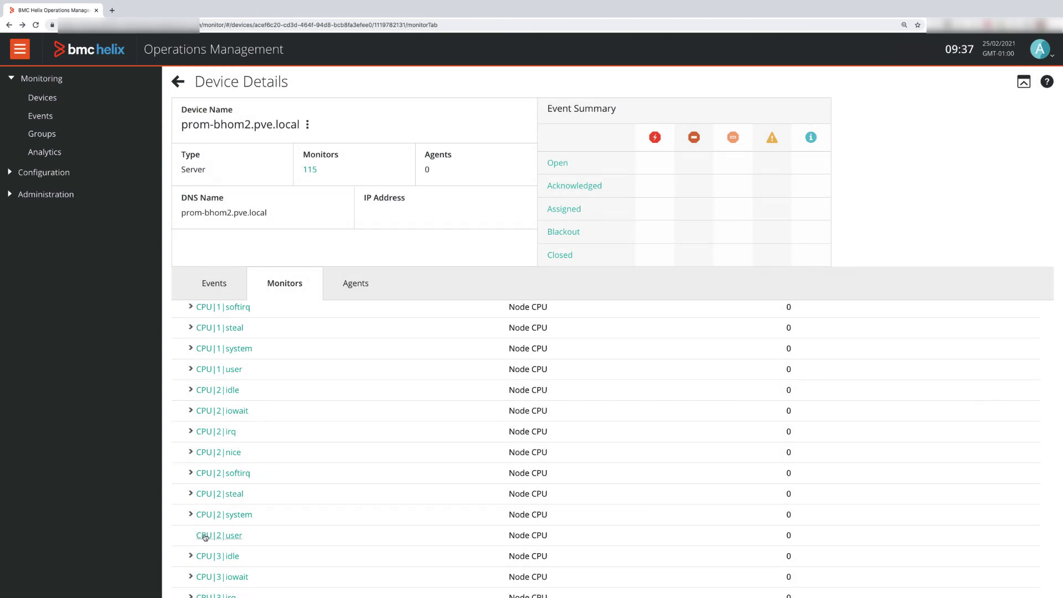
left_click(205, 535)
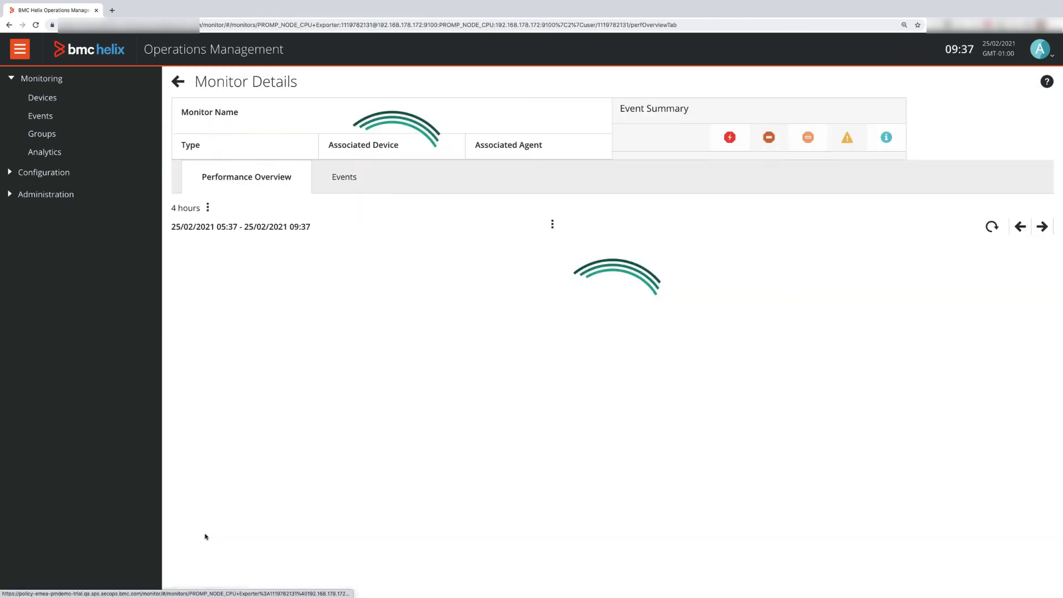
mouse_move(703, 437)
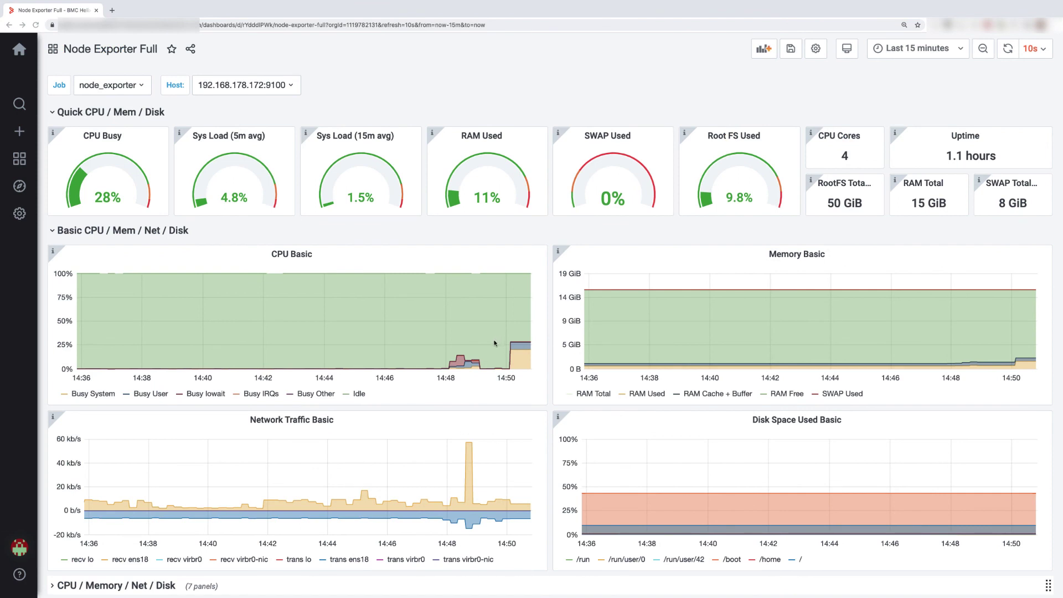
- Zoom the CPU Basic graph onto the latest spike, narrowing to 14:49:41–14:50:38
left_click_drag(526, 343, 496, 343)
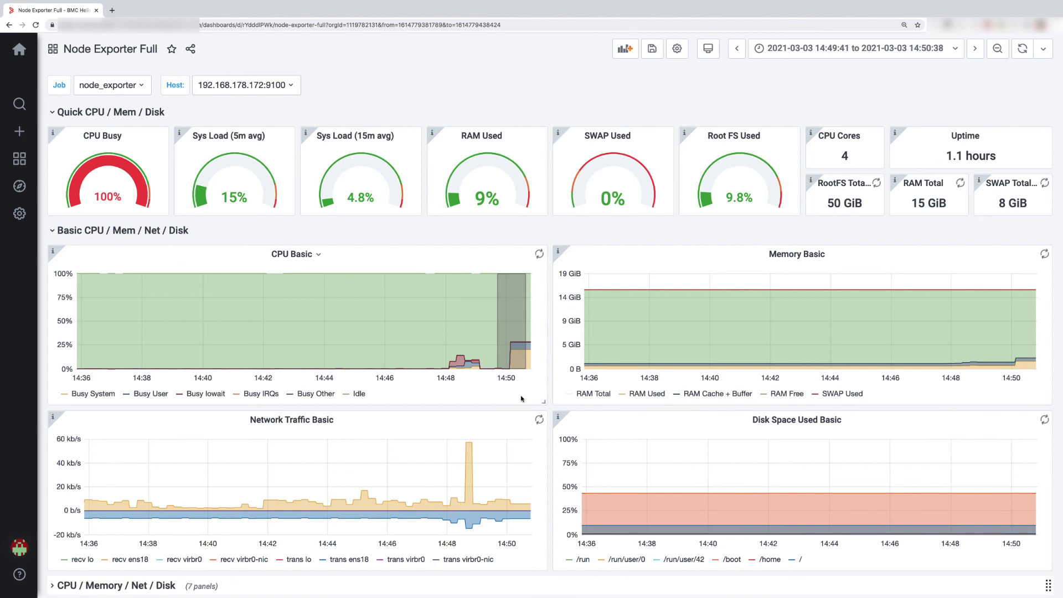